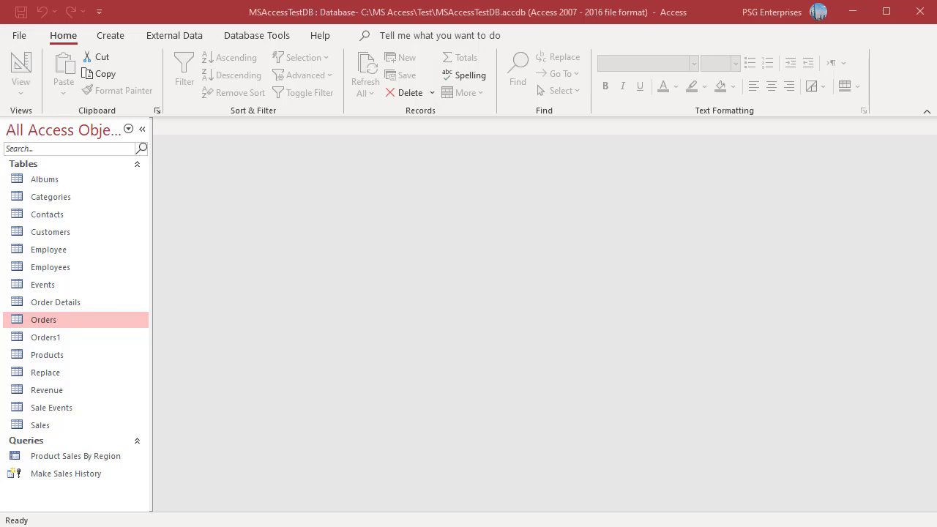
Create a design query on the Orders table with Order ID, Order Date, Ship Date and Due Date
click(107, 37)
click(243, 88)
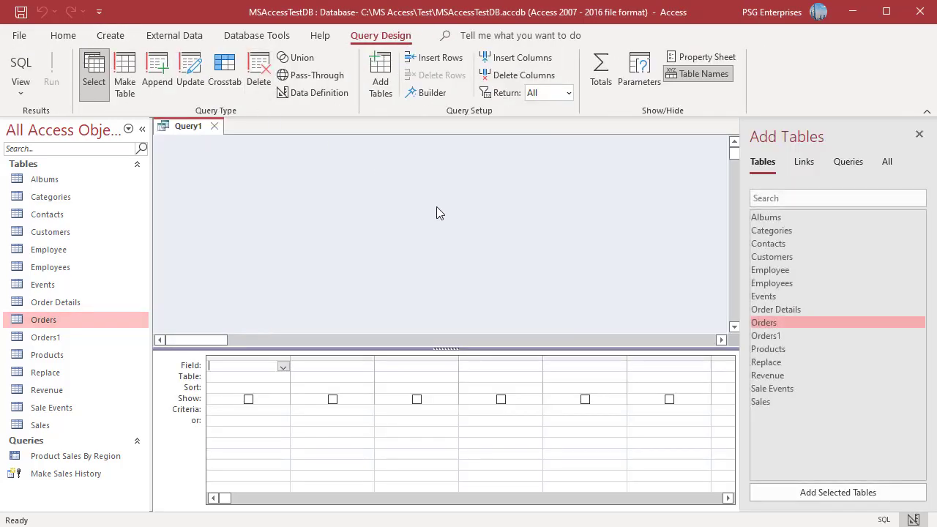
double_click(812, 323)
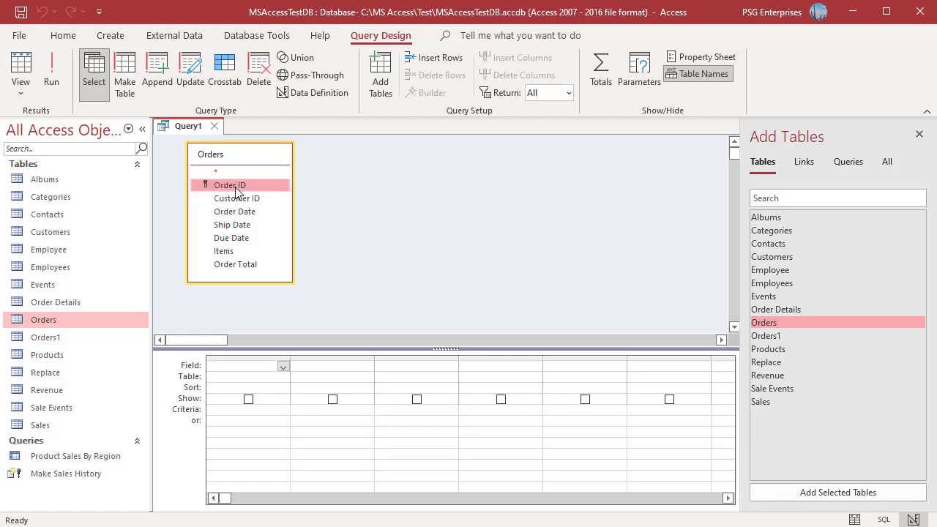
double_click(235, 187)
double_click(235, 211)
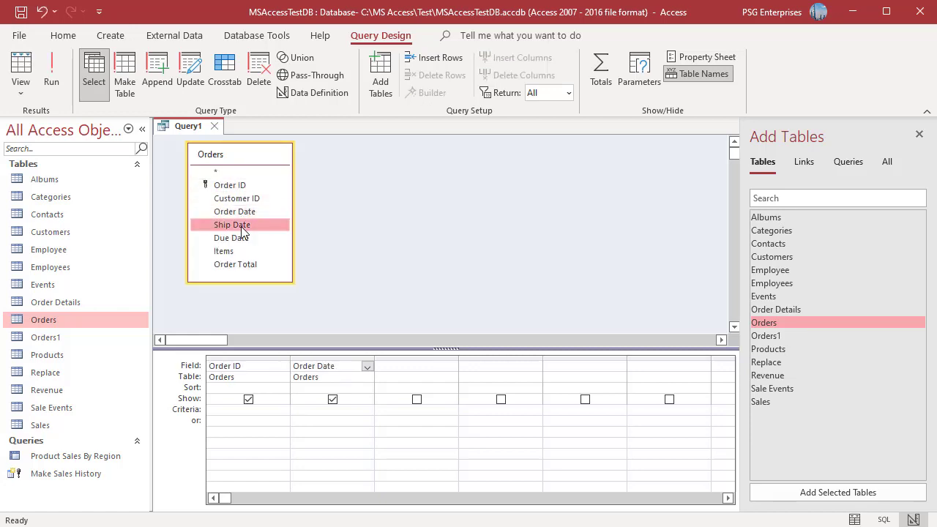
double_click(233, 225)
double_click(233, 238)
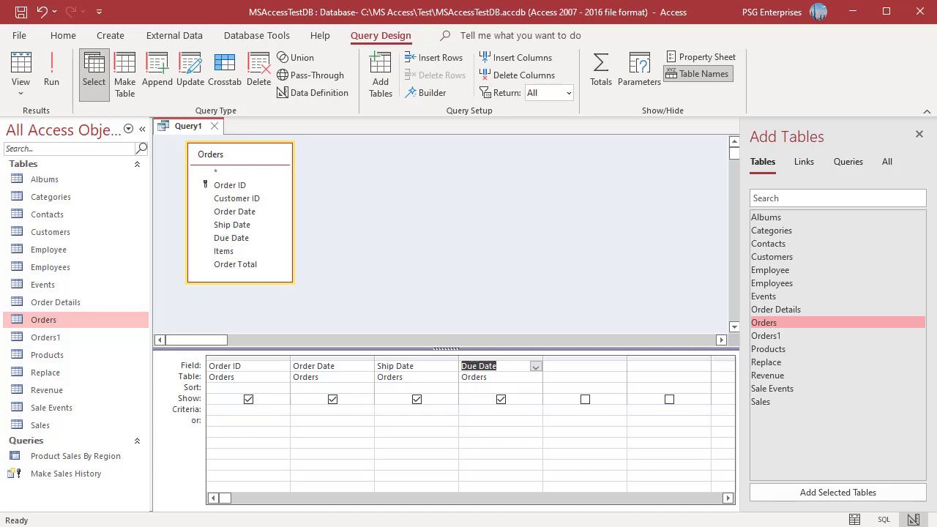
click(528, 448)
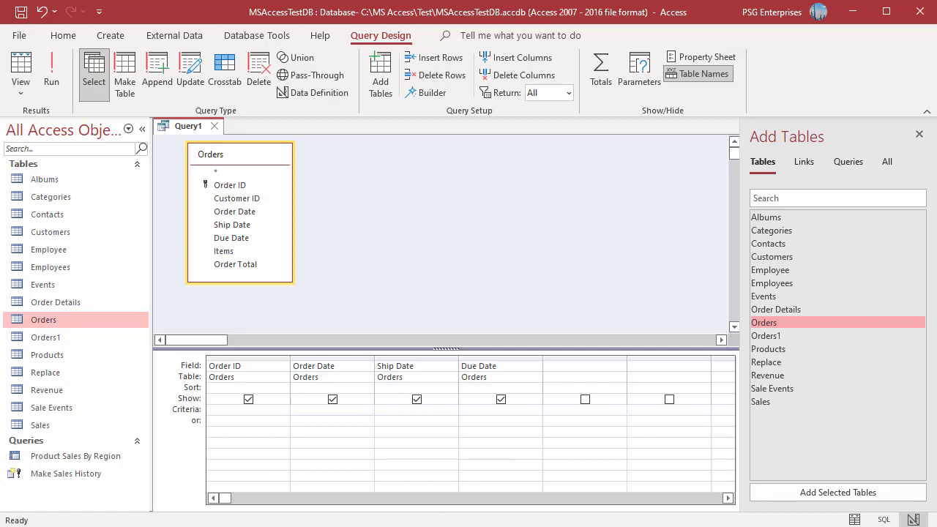
Set Order Date criteria to DatePart("ww",[Order Date])=DatePart("ww",Date()) And Year([Order Date])=Year(Date())
right_click(299, 411)
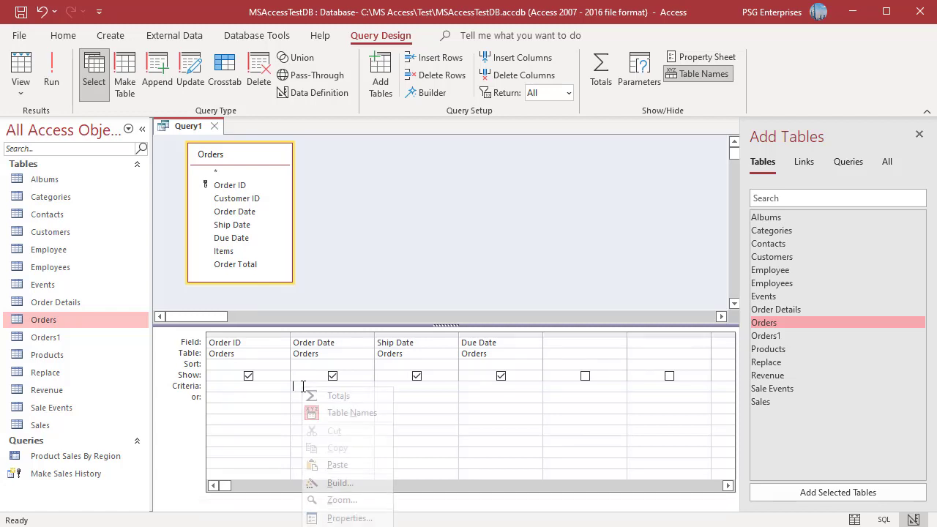
click(338, 501)
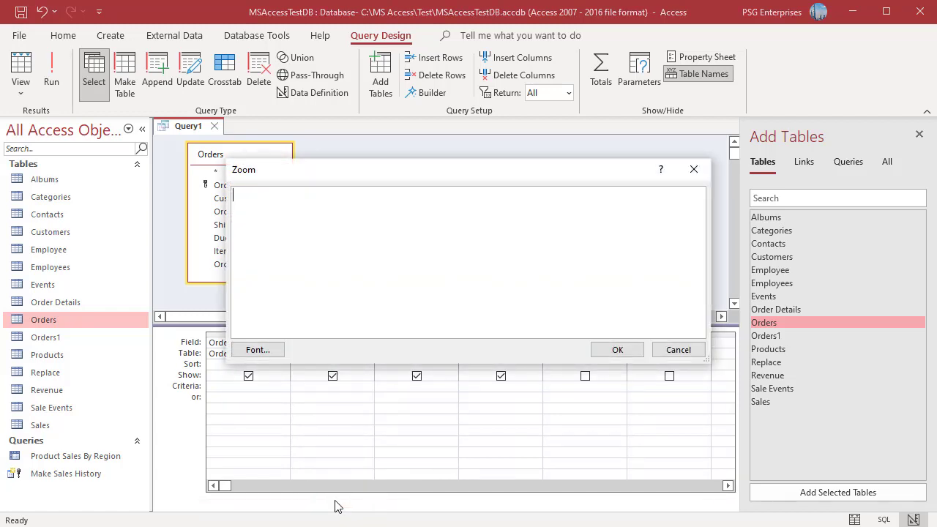
text(DatePart("ww",[Order Date])=DatePart("ww",Date()) And Year([Order Date])=Year(Date()))
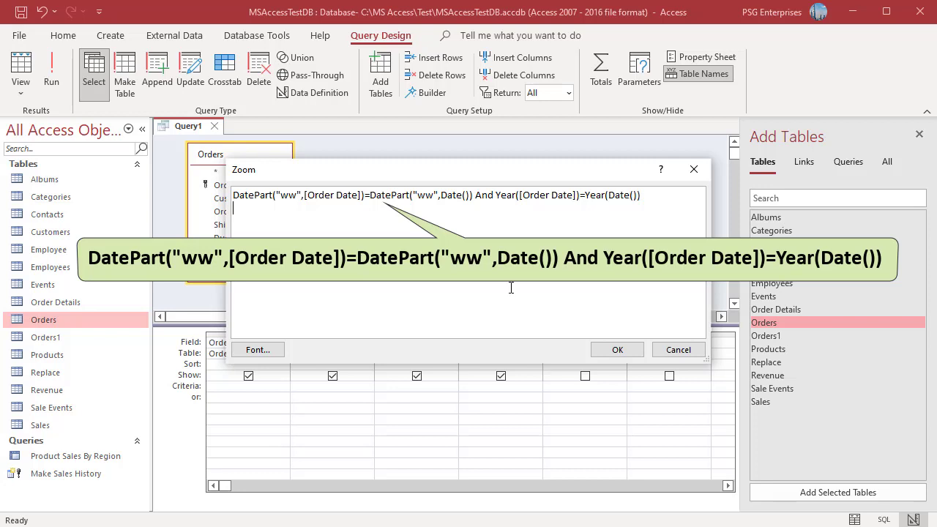
click(615, 351)
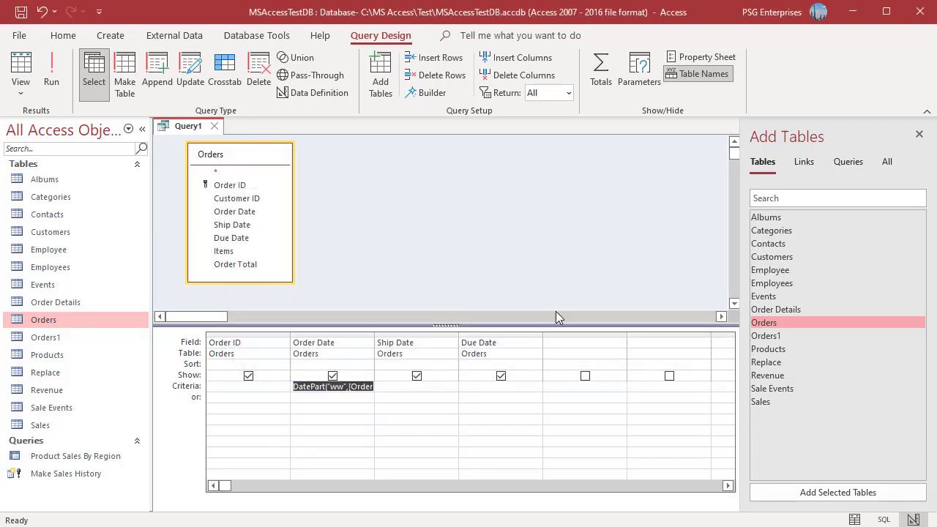
Run the query to list 21 orders dated 4/3/2022 to 4/7/2022, then return to Design View
click(55, 88)
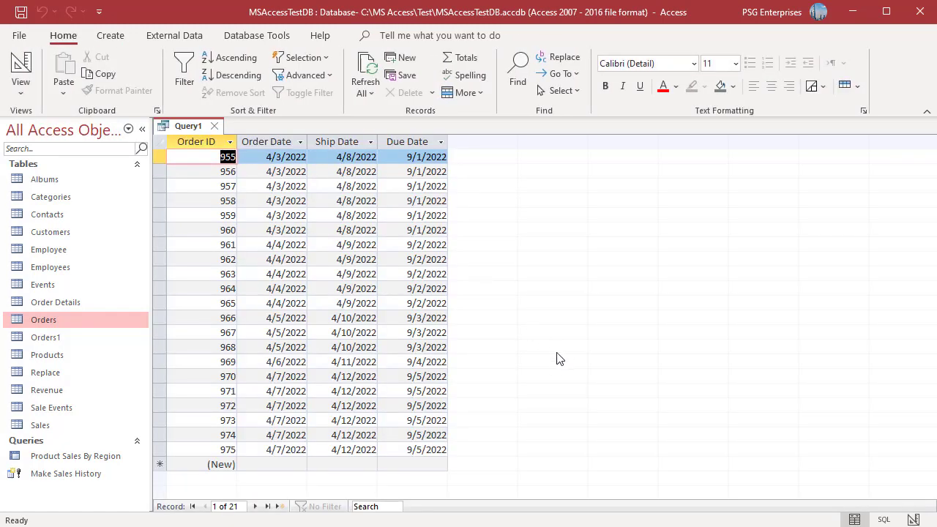
click(914, 519)
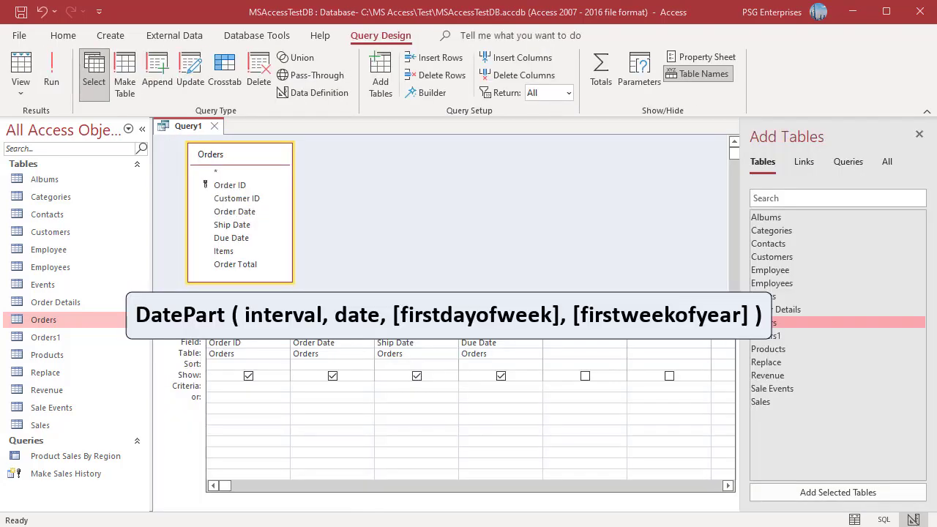
Make the Order Date week criteria start on Monday (,2) and run it, returning 15 orders
right_click(296, 387)
click(337, 504)
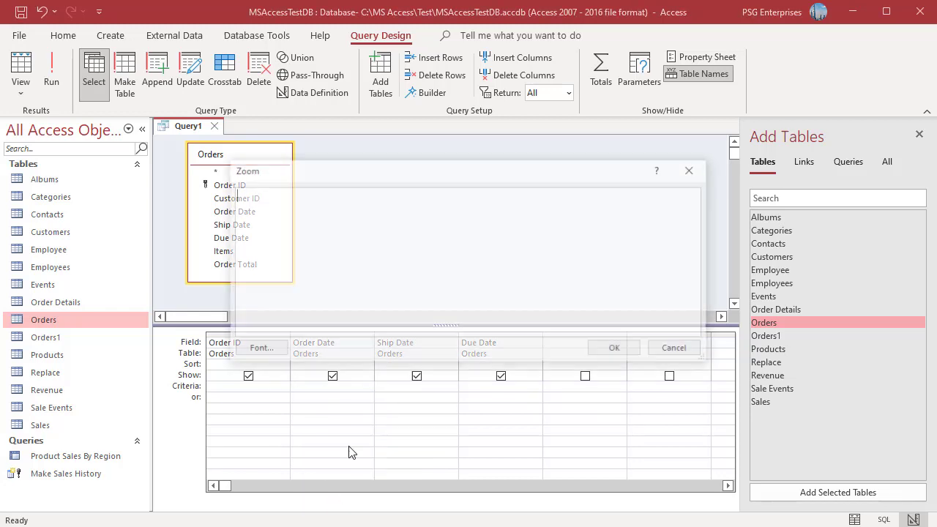
text(DatePart("ww",[Order Date],2)=DatePart("ww",Date(),2) And Year([Order Date])=Year(Date()))
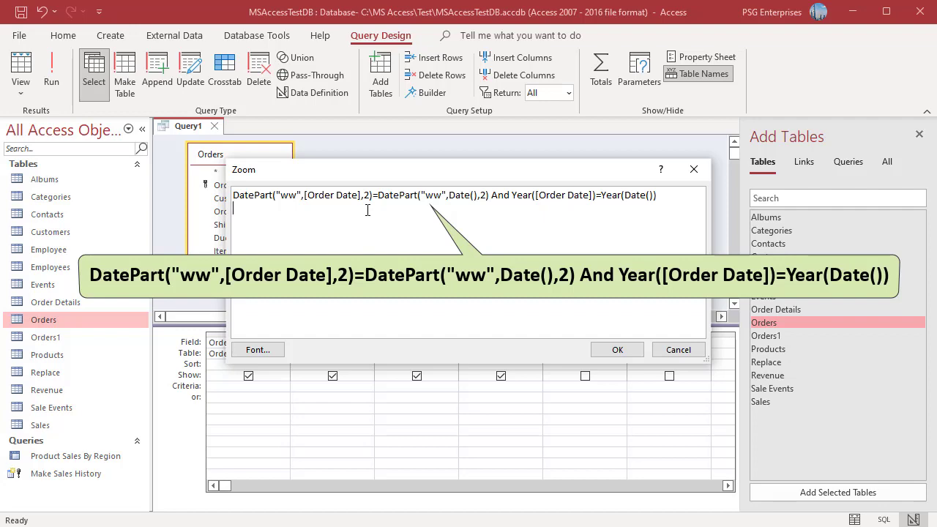
click(617, 349)
click(50, 74)
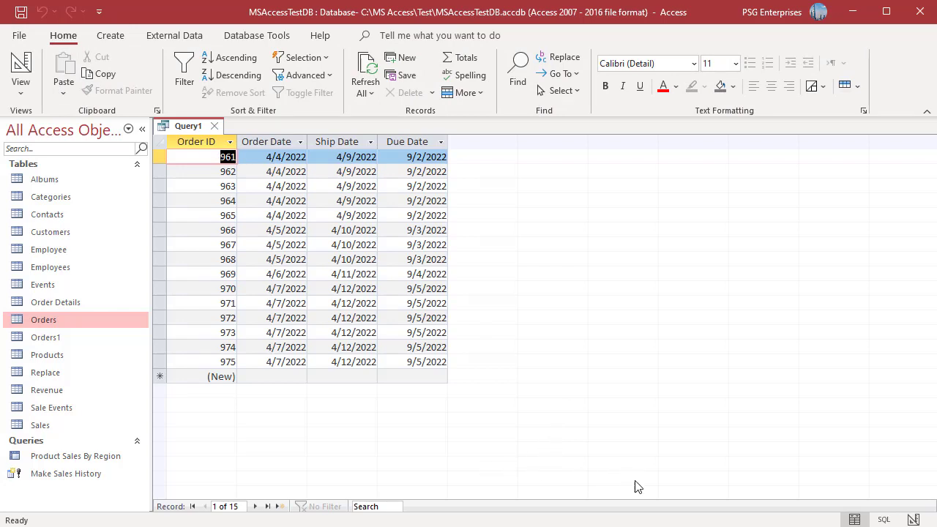
Set Order Date criteria to Year*53 + DatePart("ww") equal to the current week minus 1
click(913, 520)
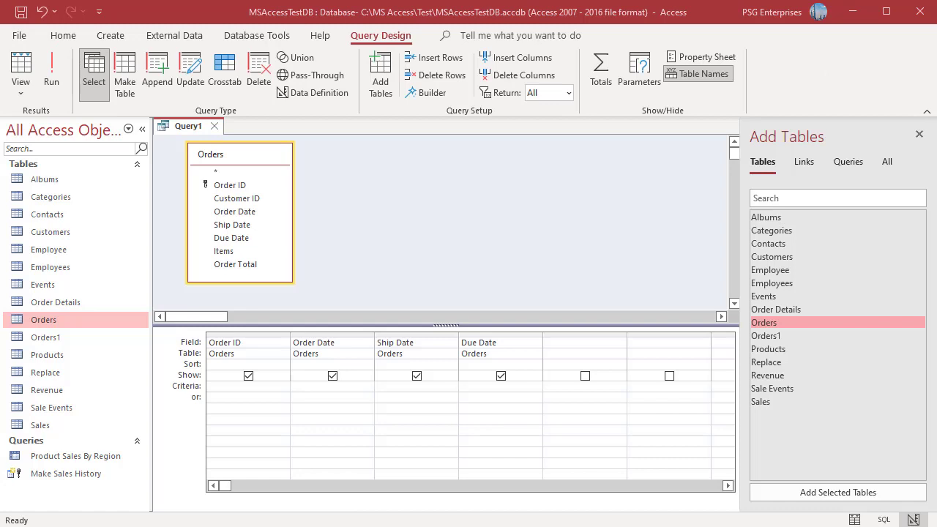
right_click(304, 393)
click(351, 511)
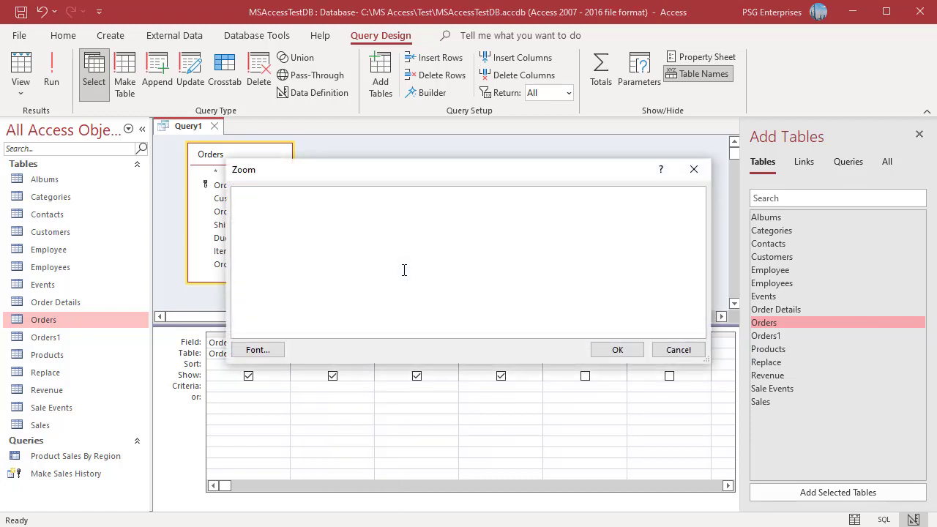
text(Year([Order Date])* 53 + DatePart("ww", [Order Date]) = Year(Date())* 53 + DatePart("ww", Date()) - 1)
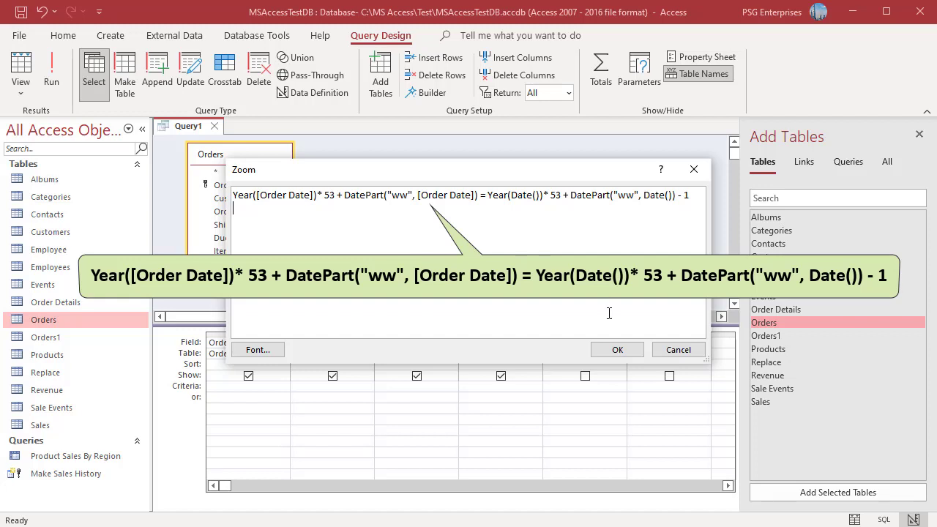
click(617, 351)
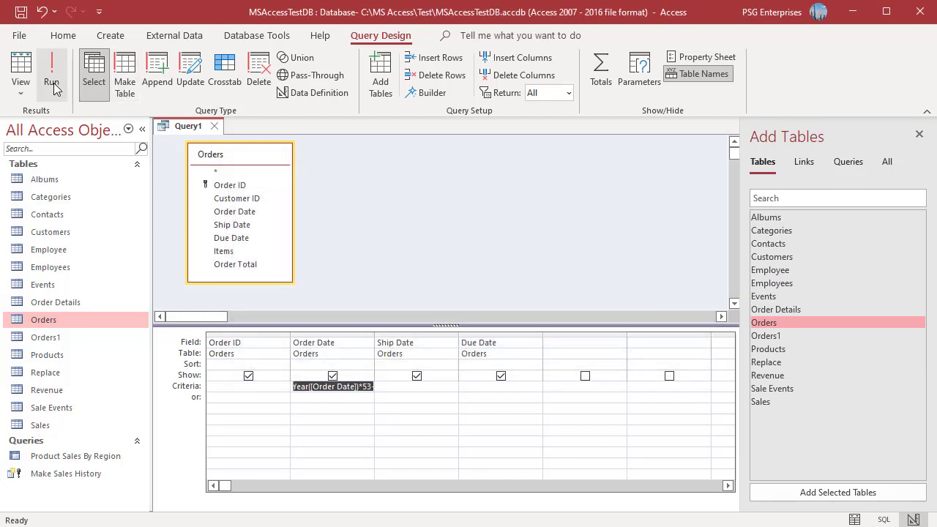
Run the query to review 33 previous-week orders (3/27–4/2/2022), then return to Design View
click(51, 84)
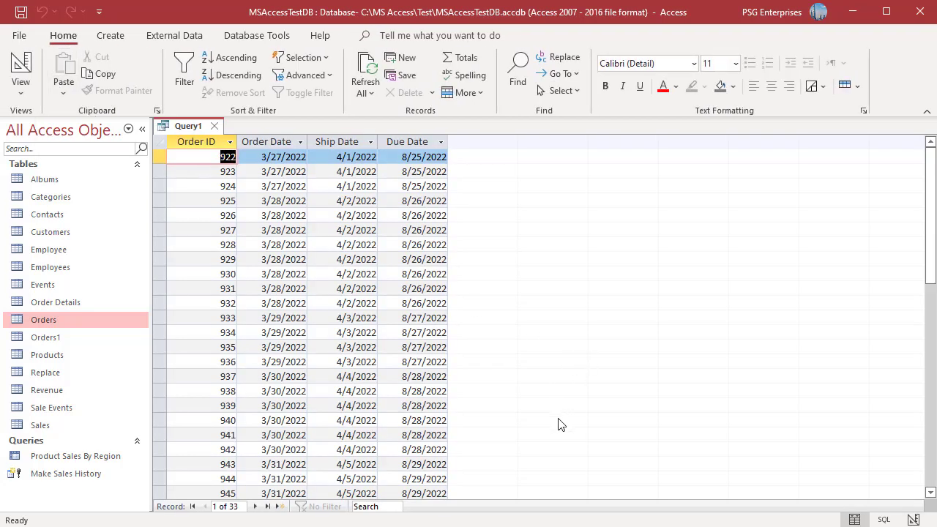
scroll(558, 425, down, 5)
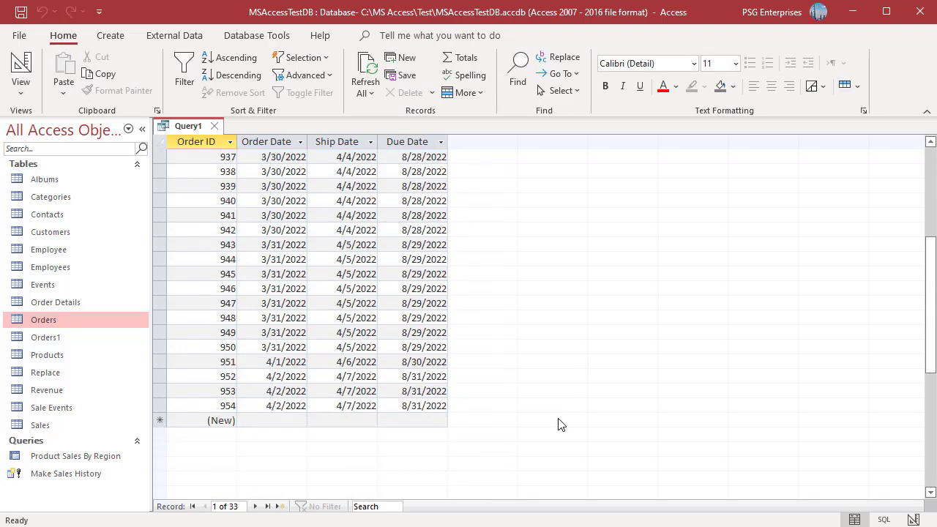
scroll(558, 425, up, 5)
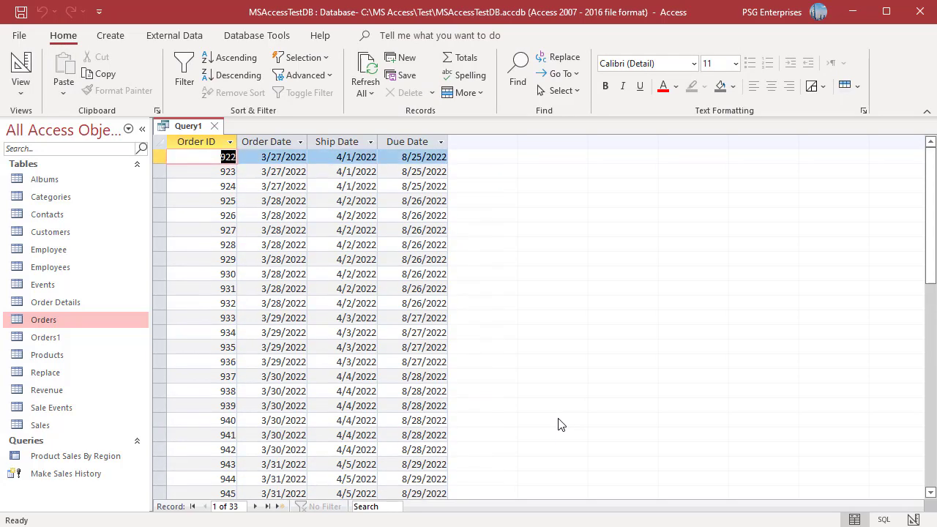
click(914, 519)
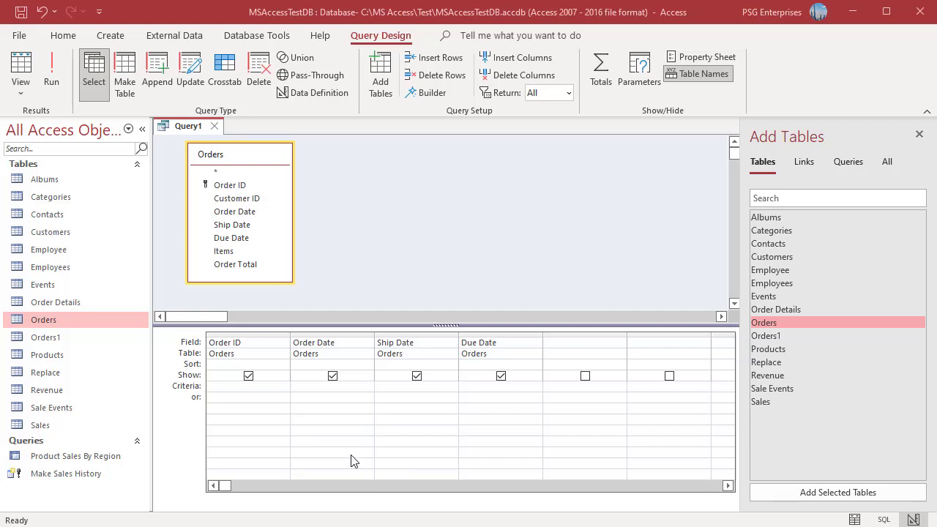
Set Ship Date criteria to Year([Ship Date])*53+DatePart("ww",[Ship Date]) equal to next week (+1)
right_click(382, 386)
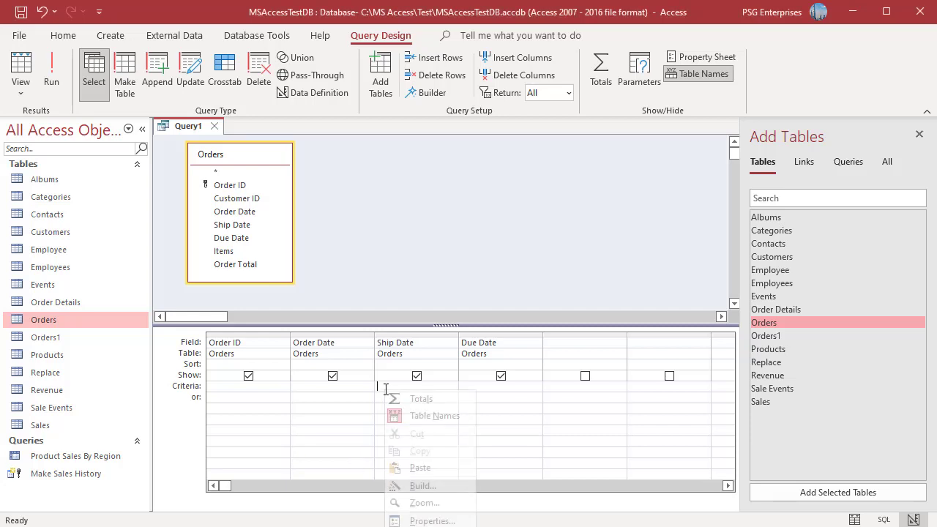
click(419, 501)
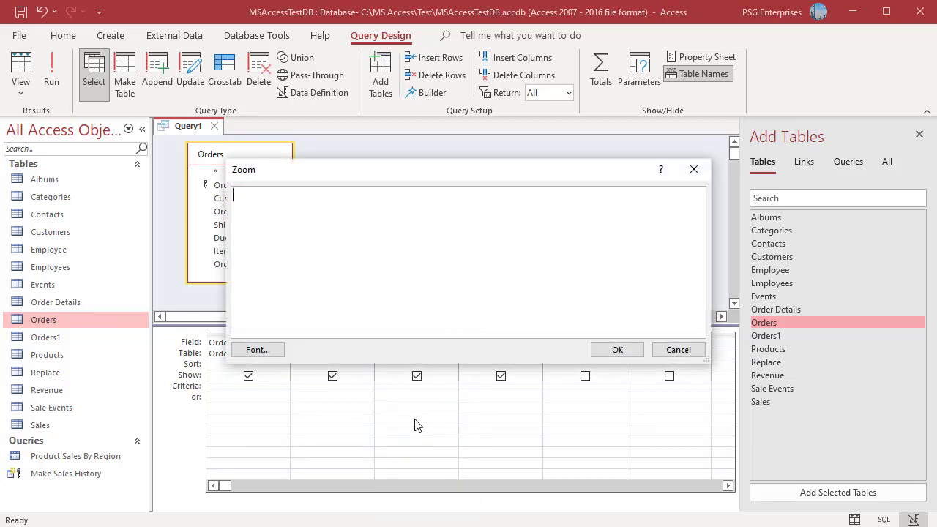
text(Year([Ship Date])*53+DatePart("ww",[Ship Date])=Year(Date())*53+DatePart("ww",Date())+1)
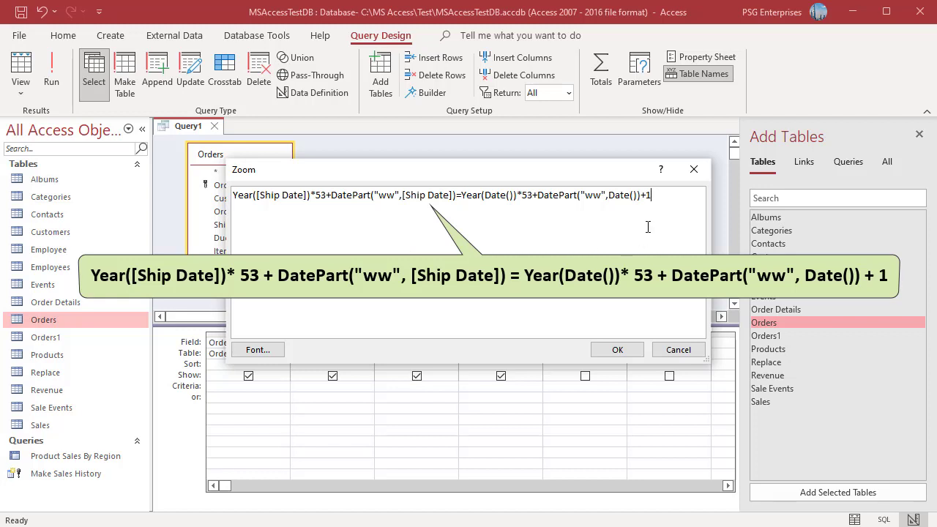
click(613, 350)
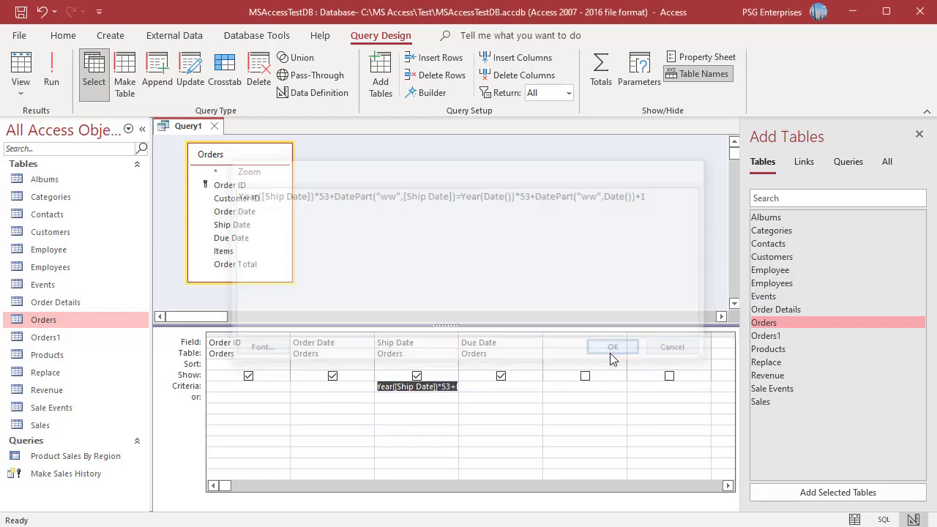
Run the query to list 10 orders shipping 4/10–4/12/2022, then return to design and select Order Date criteria
click(51, 73)
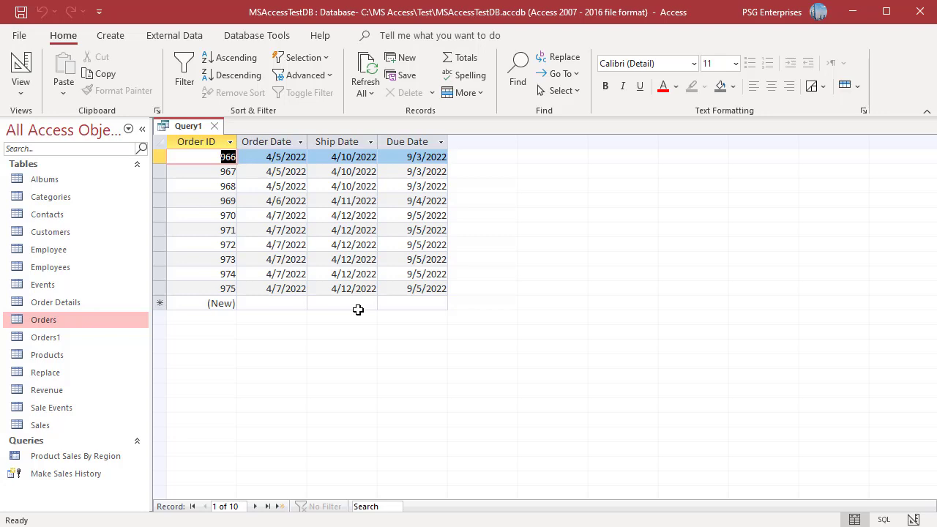
click(914, 520)
click(299, 386)
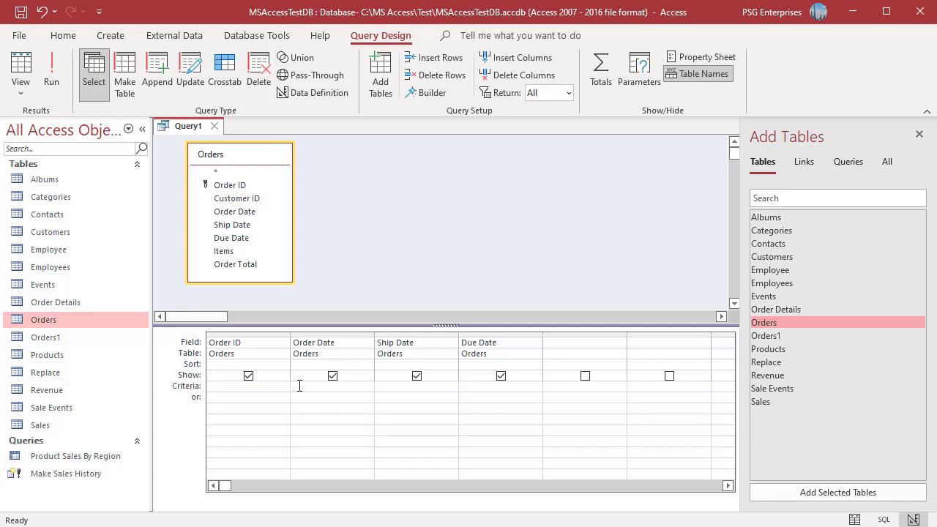
Apply a current-month Year/Month Order Date criteria and run it, listing 25 April 2022 orders
right_click(298, 386)
click(345, 498)
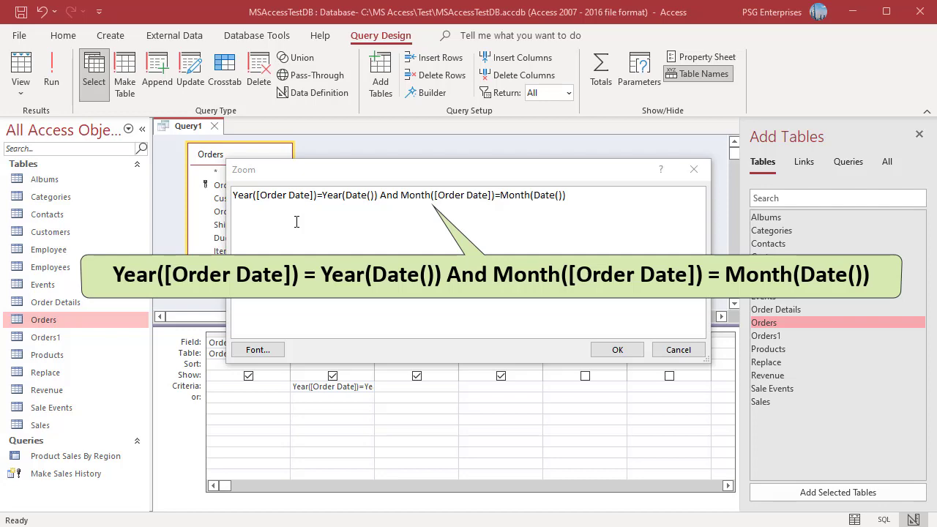
click(618, 350)
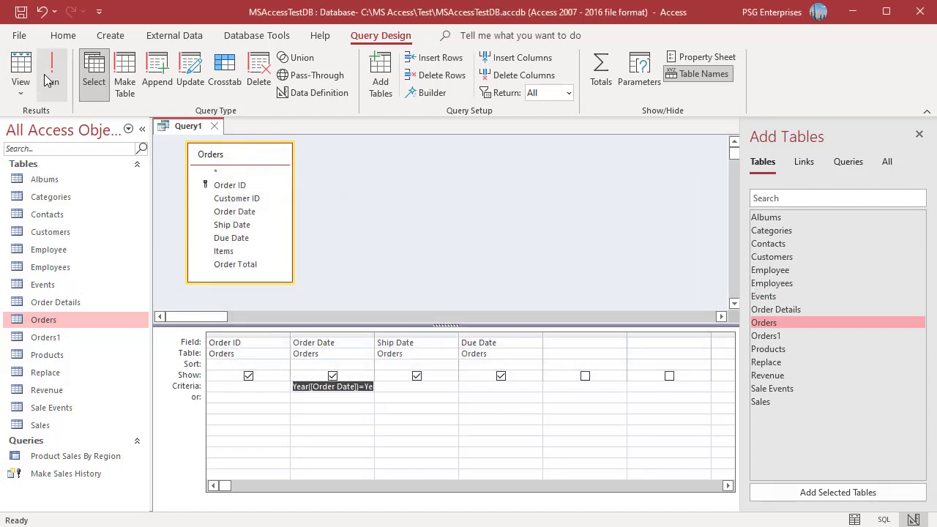
click(51, 76)
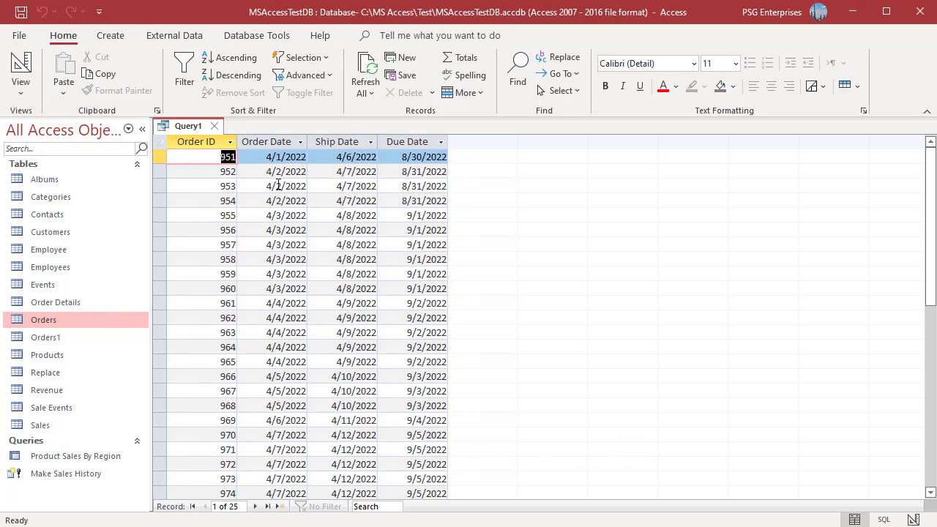
Back in Design View, give Order Date a previous-month DatePart criteria and run the query
key(ctrl+period)
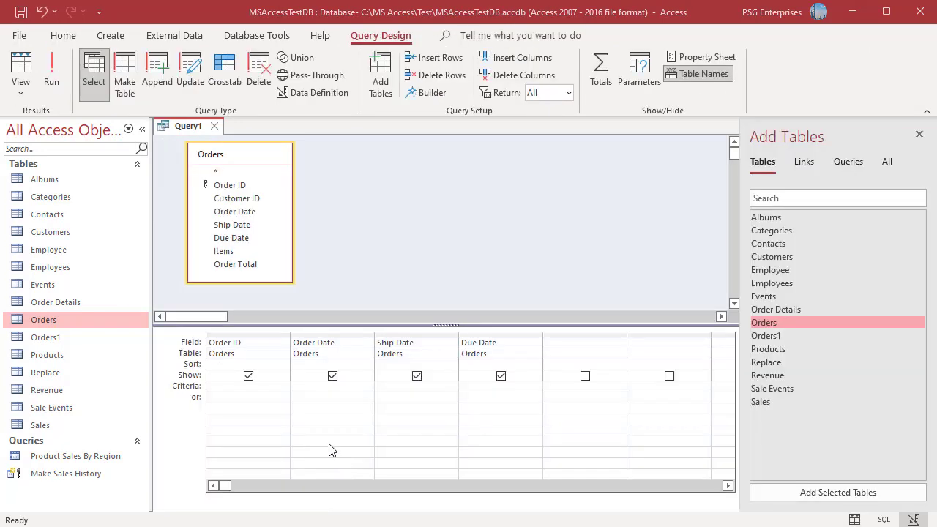
right_click(297, 394)
click(333, 503)
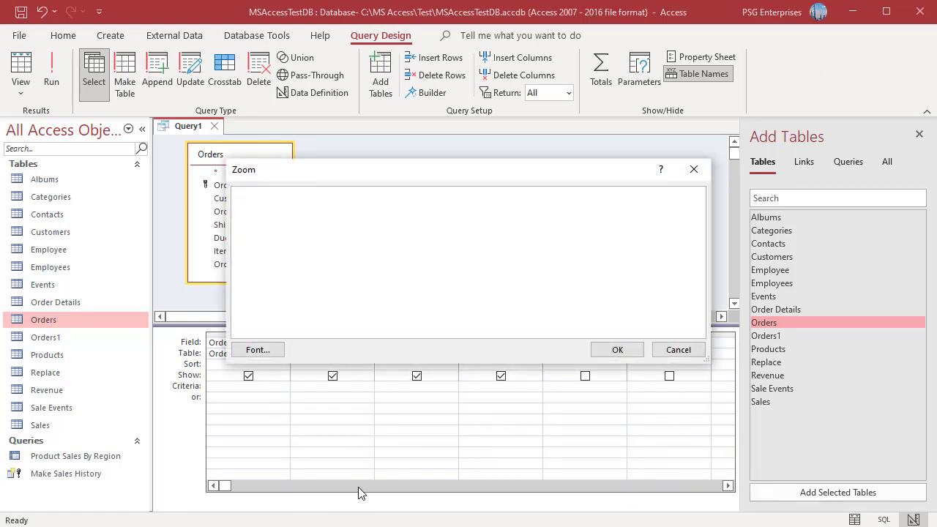
text(Year([Order Date])* 12 + DatePart("m", [Order Date]) = Year(Date())* 12 + DatePart("m", Date()) - 1)
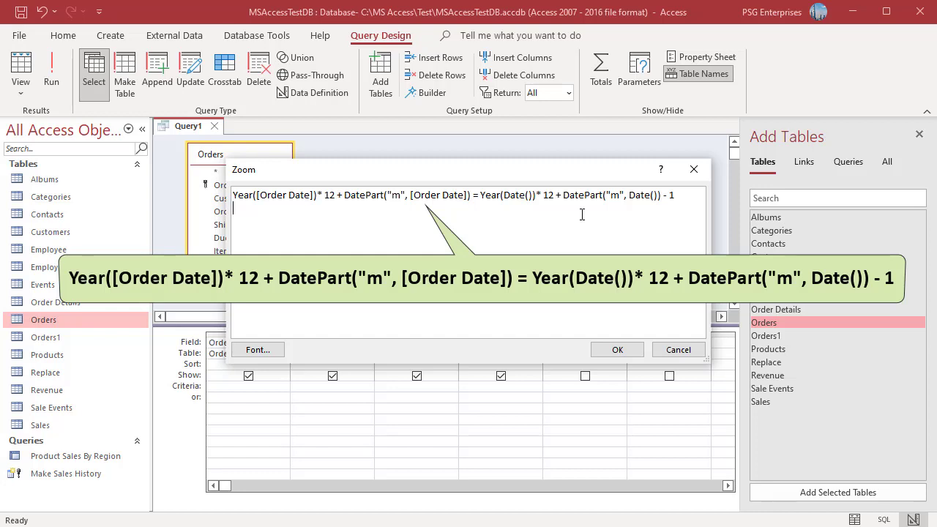
click(597, 356)
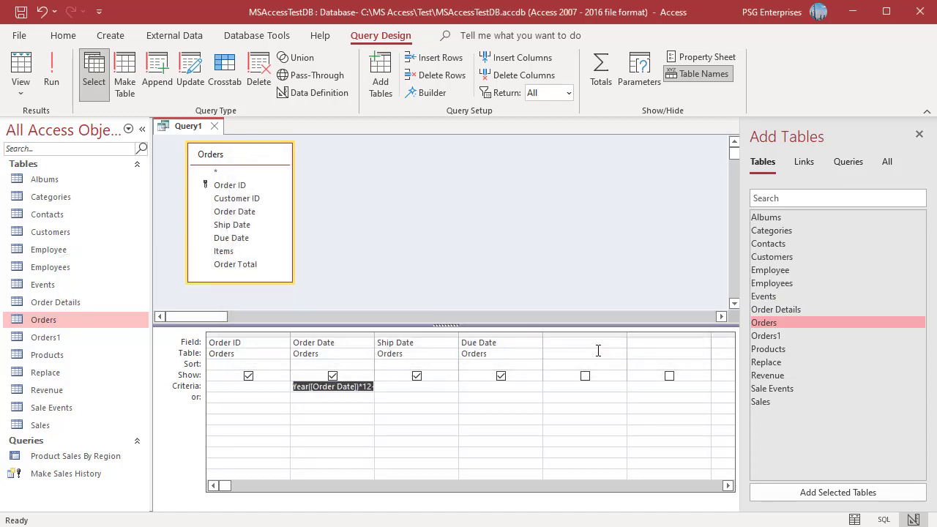
click(61, 84)
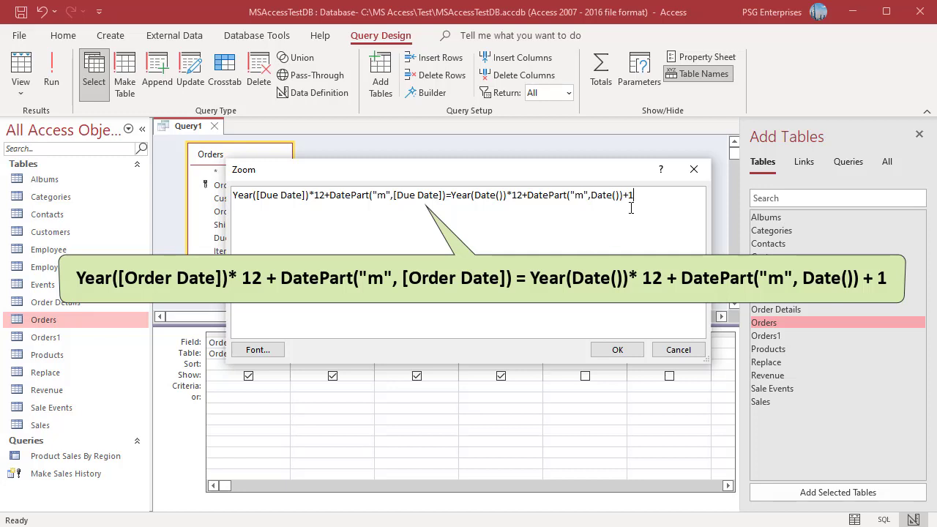
Apply the next-month DatePart criteria to Due Date and run it, listing 76 orders due in May 2022
click(620, 351)
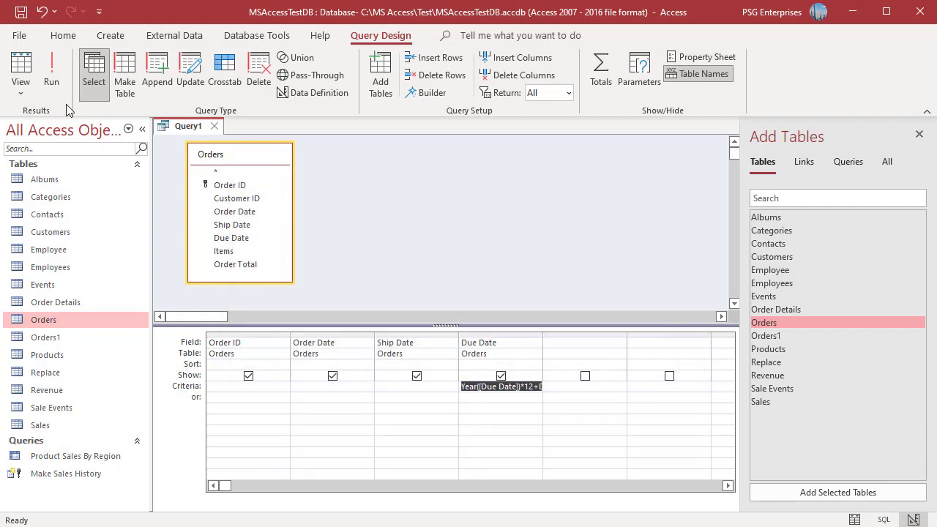
click(51, 74)
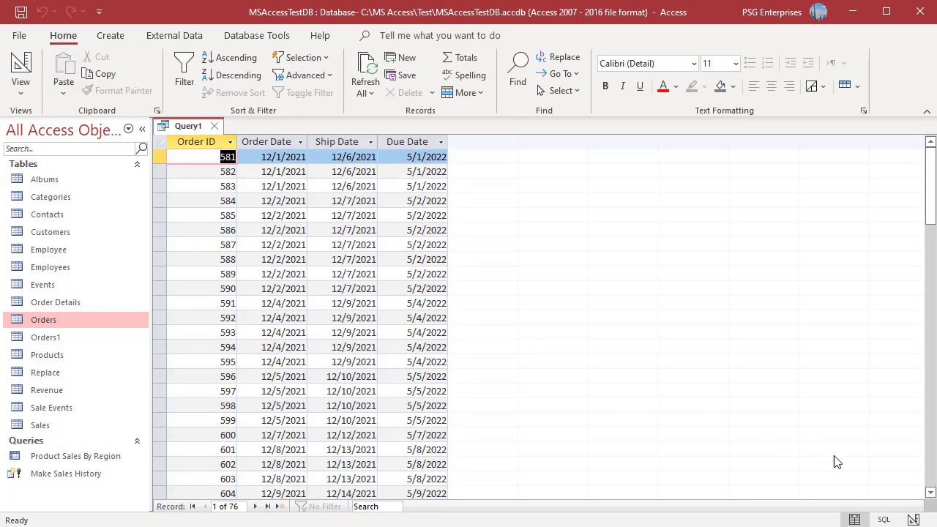
Paste the current-quarter Order Date criteria and run the query, returning 25 orders from 4/1/2022
click(914, 520)
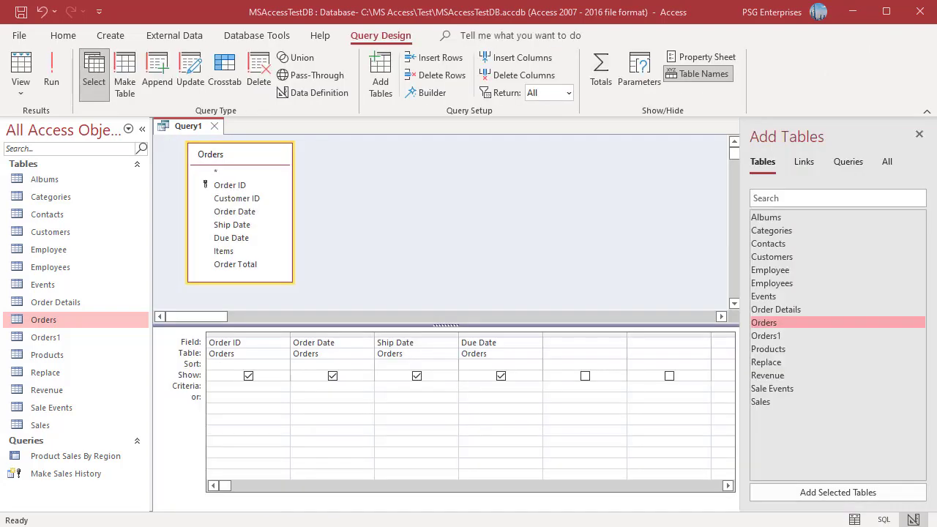
right_click(297, 388)
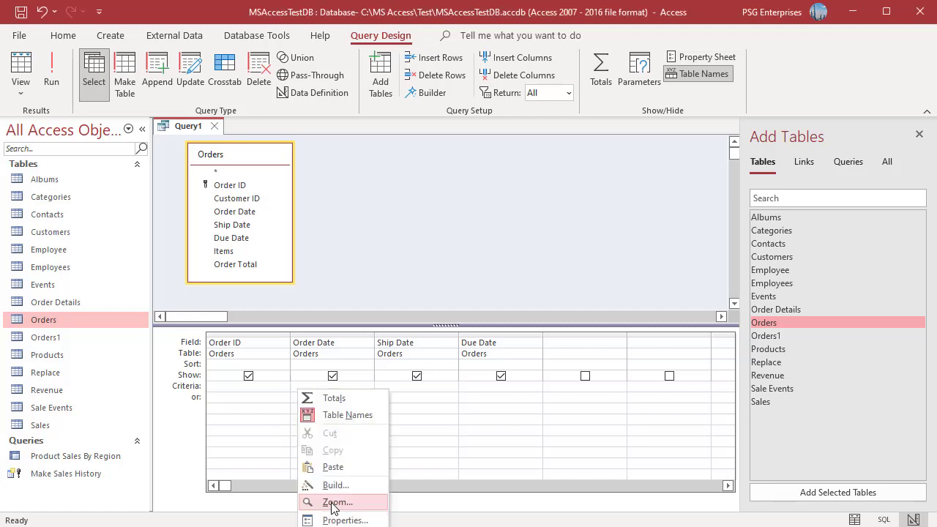
click(345, 503)
text(Year([Order Date]) = Year(Date()) And DatePart("q", [Order Date]) = DatePart("q", Date()))
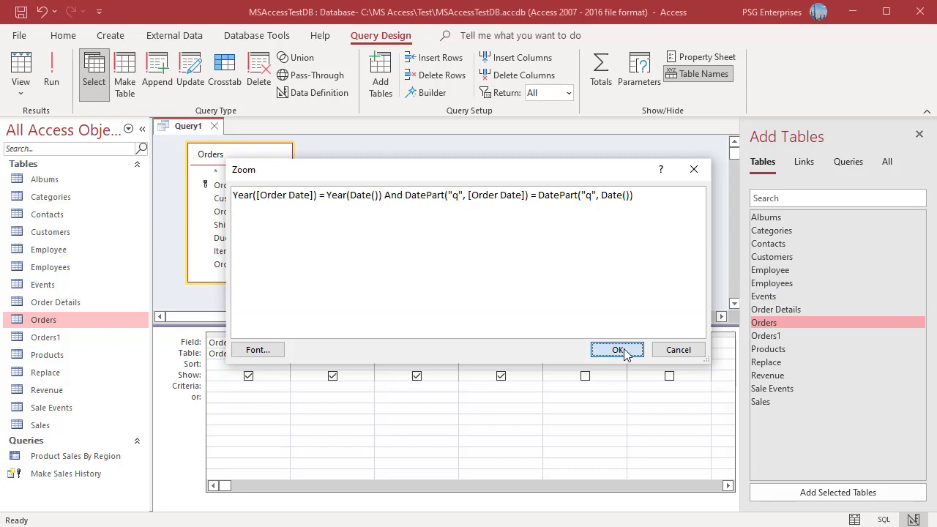
click(622, 350)
click(56, 94)
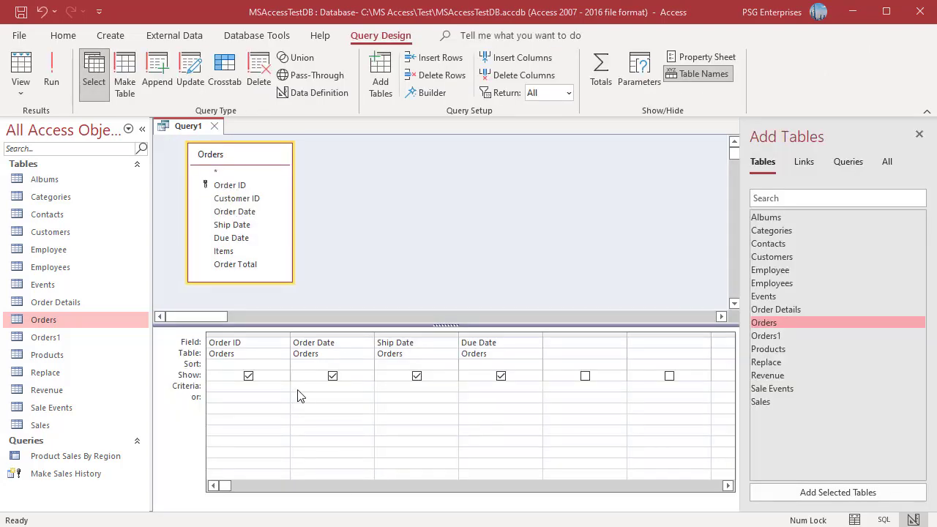
Enter the previous-quarter Order Date criteria and run it, listing 294 orders dated 1/1–3/31/2022
right_click(298, 396)
click(327, 502)
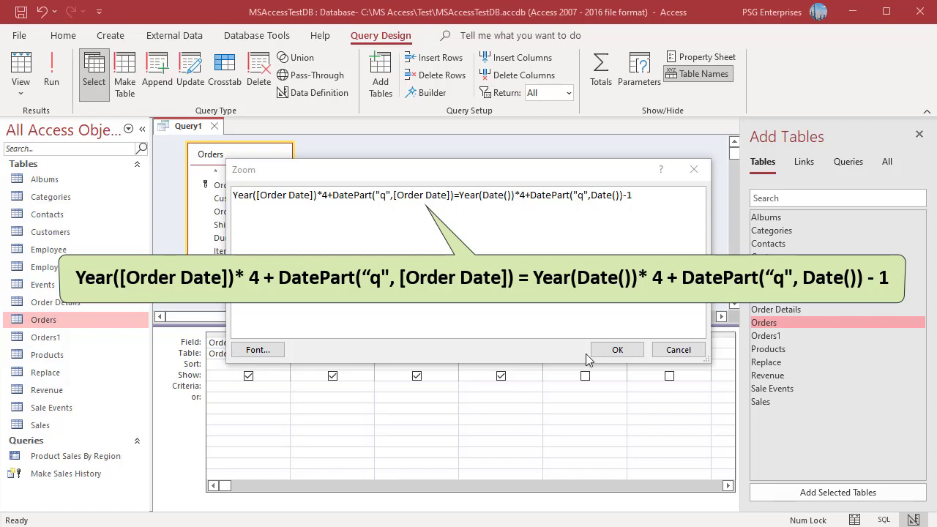
click(617, 351)
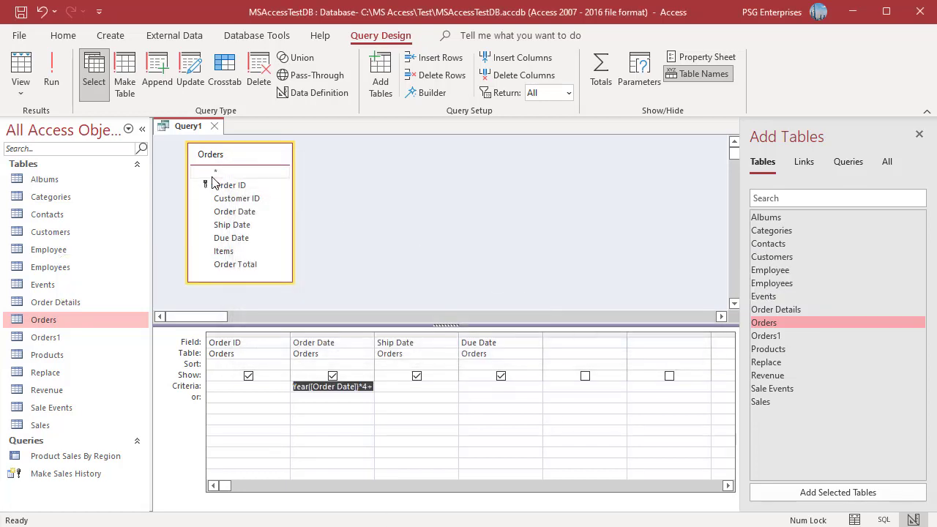
click(61, 80)
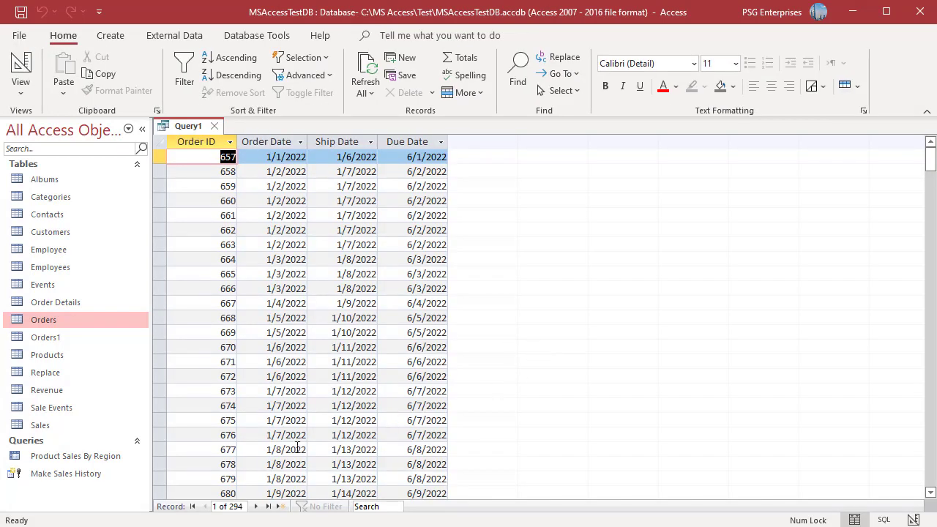
scroll(283, 424, down, 20)
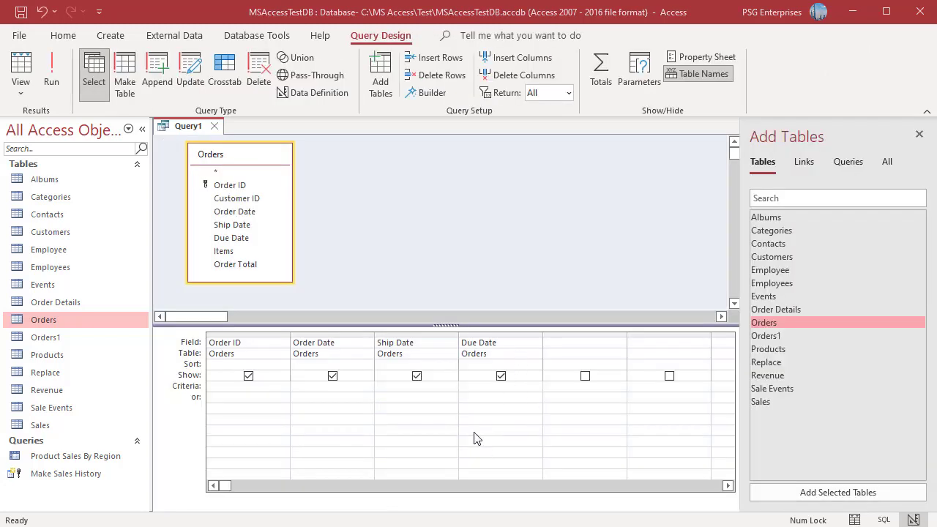
Paste the next-quarter DatePart expression into the Due Date criteria and run, showing orders due from 7/1/2022
right_click(466, 388)
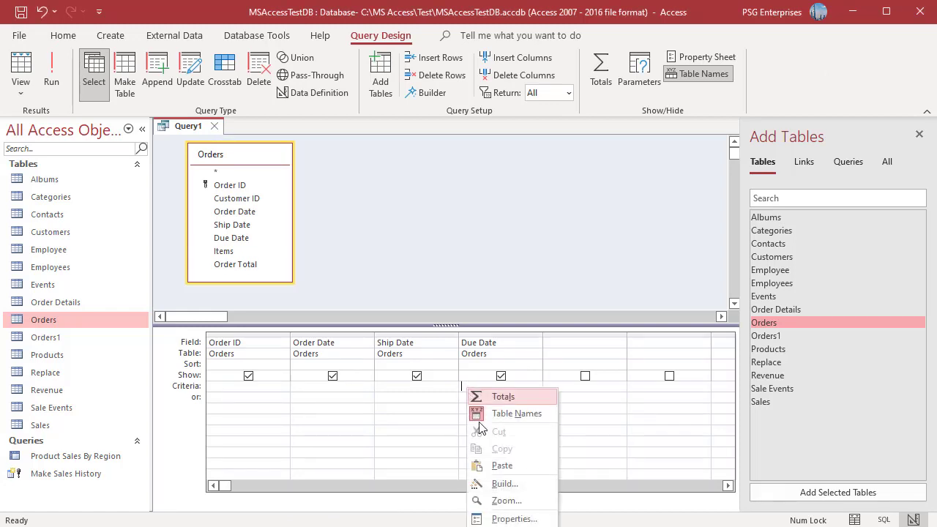
click(494, 498)
text(Year([Due Date])*4+DatePart("q",[Due Date])=Year(Date())*4+DatePart("q",Date())+1)
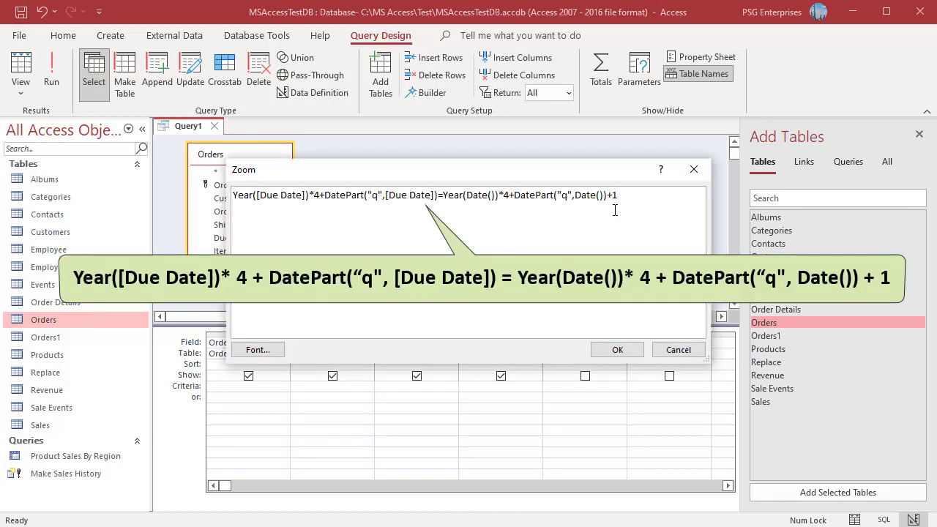
click(617, 350)
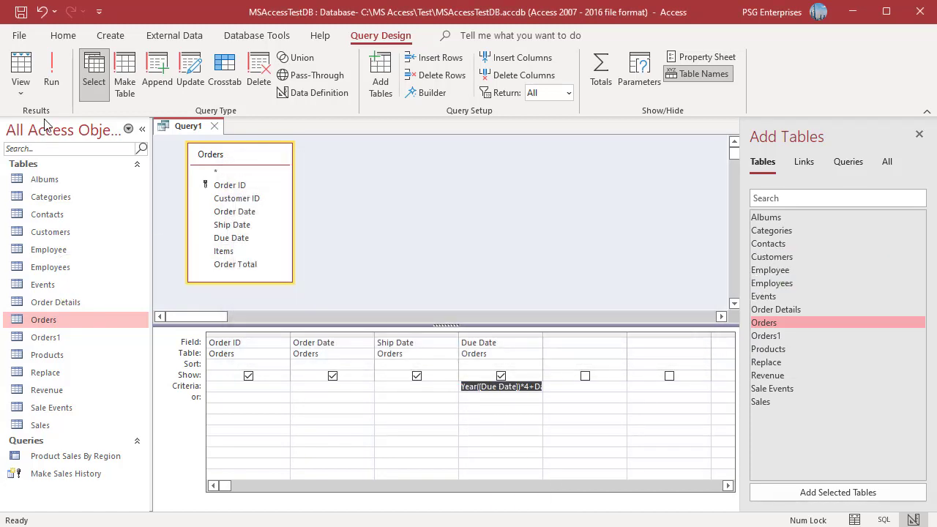
click(51, 84)
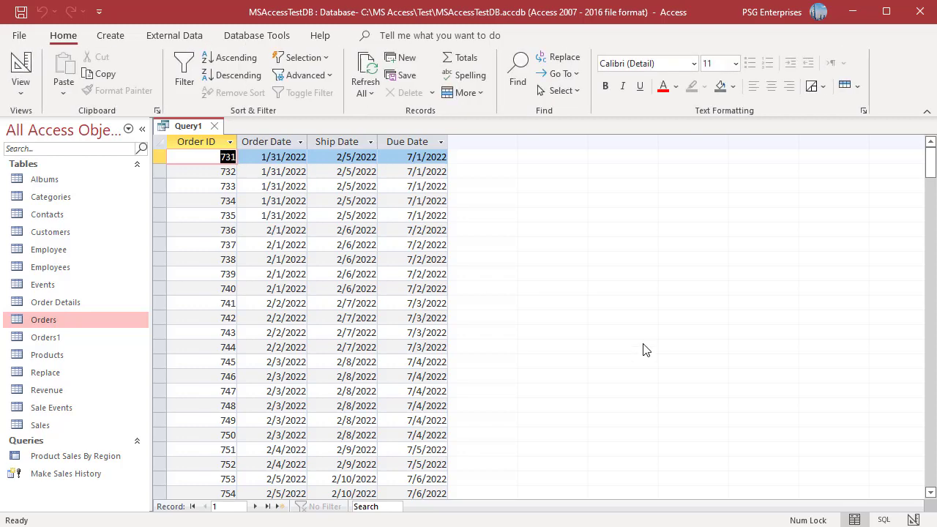